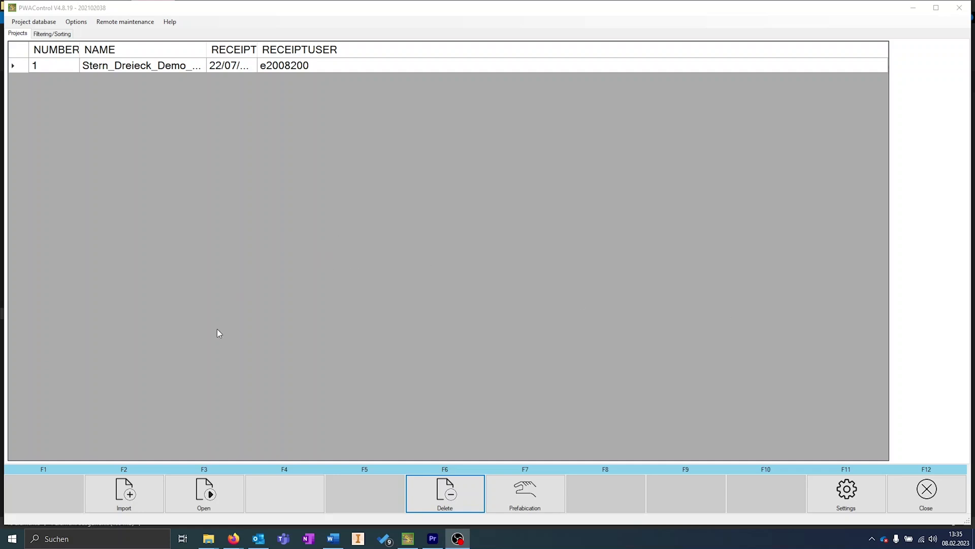
# Start a new import and load Universalloadbanks_WIR.CSV as the wire list file
pyautogui.click(126, 494)
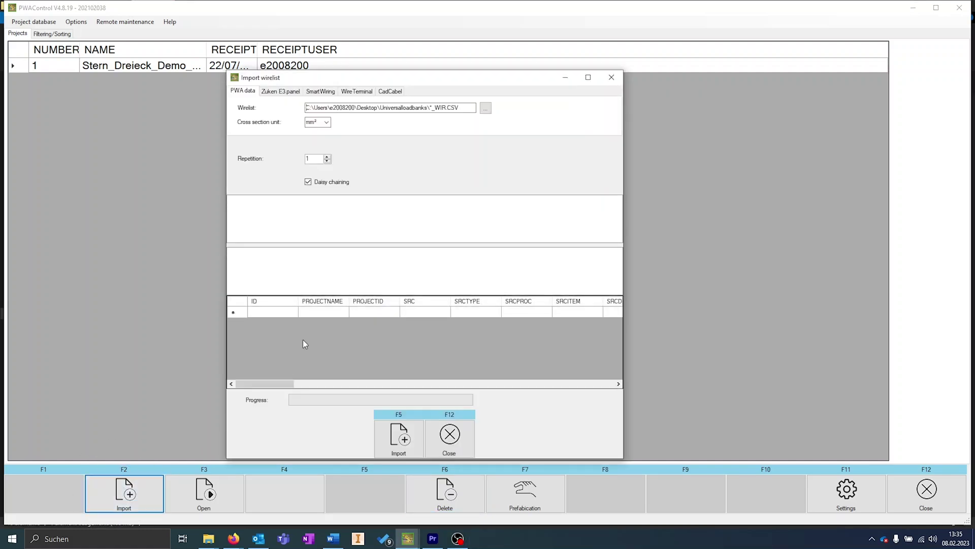
pyautogui.click(485, 108)
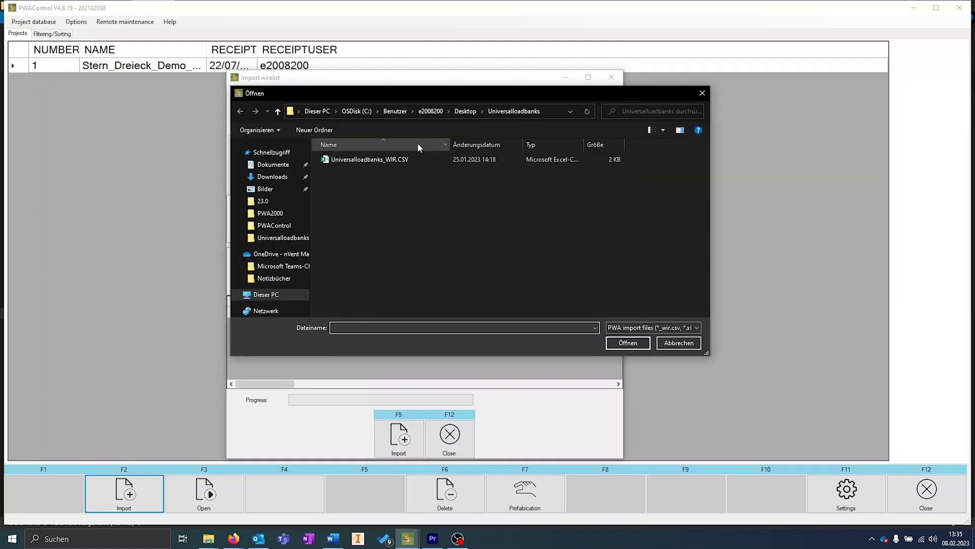
pyautogui.click(396, 160)
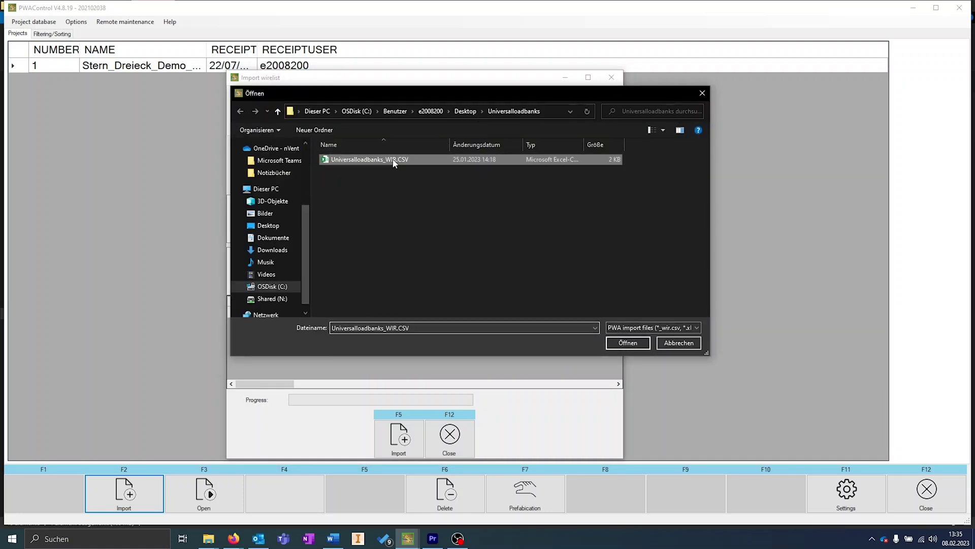
pyautogui.click(626, 344)
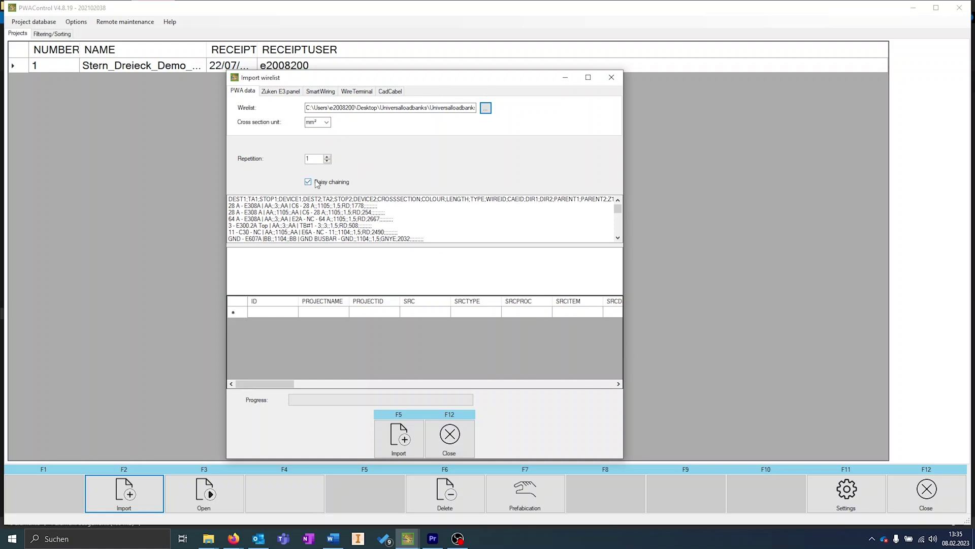
# Import the wire list with repetition 3, grouped and sorted, then close the import window
pyautogui.click(327, 157)
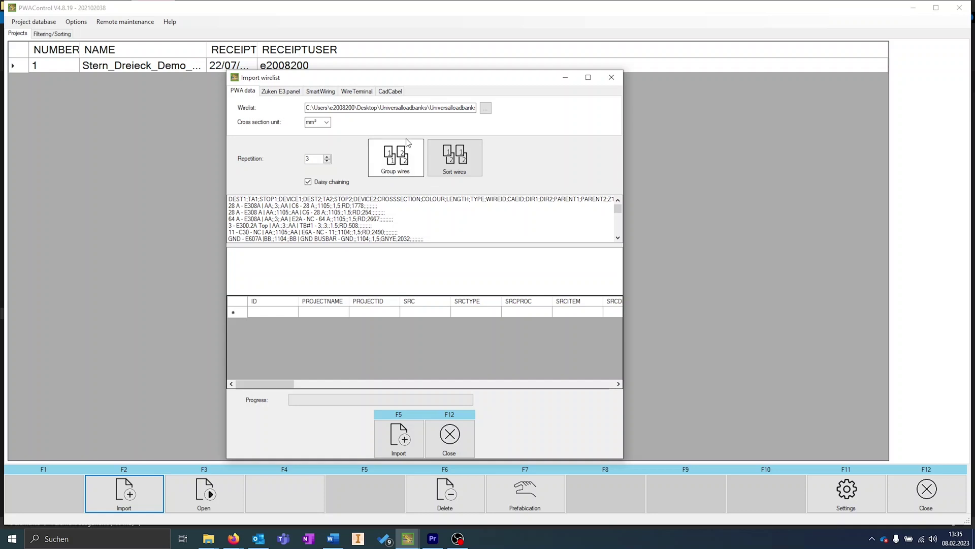
pyautogui.click(399, 155)
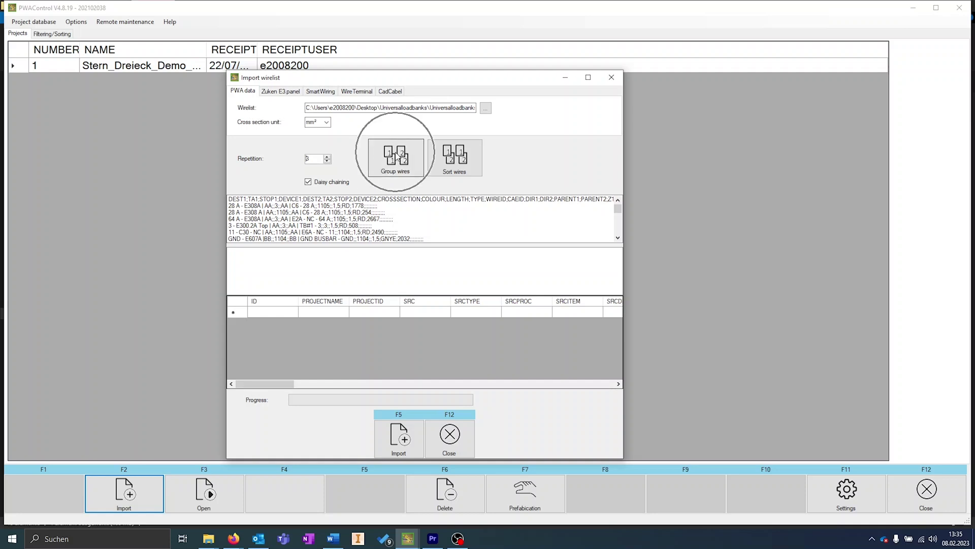
pyautogui.click(461, 158)
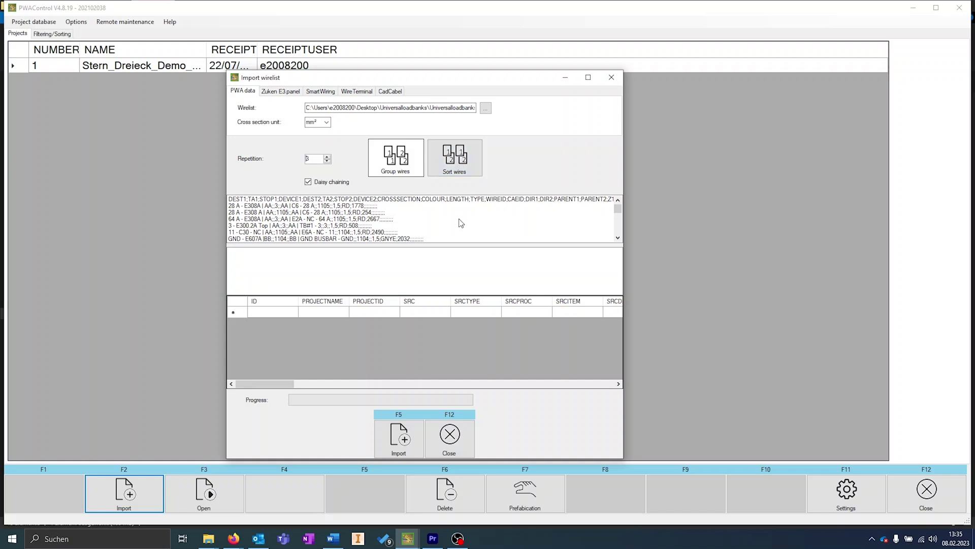
pyautogui.click(411, 446)
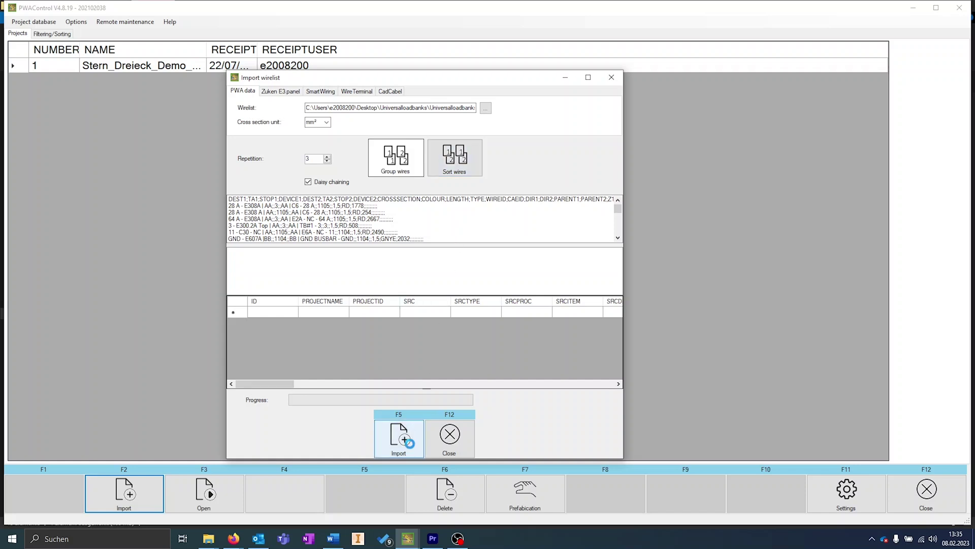
pyautogui.click(449, 436)
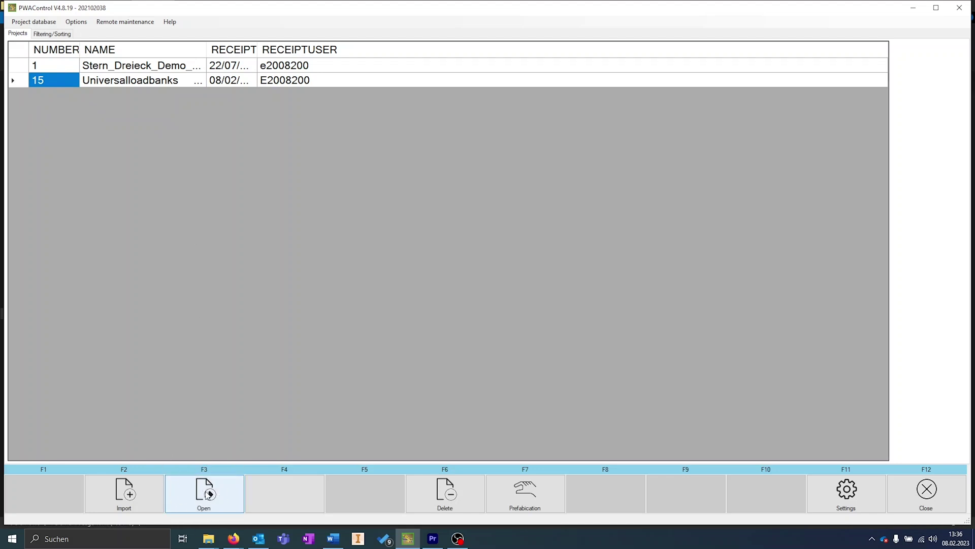
# Open project 15 Universalloadbanks to bring up its wire magazine settings
pyautogui.click(209, 494)
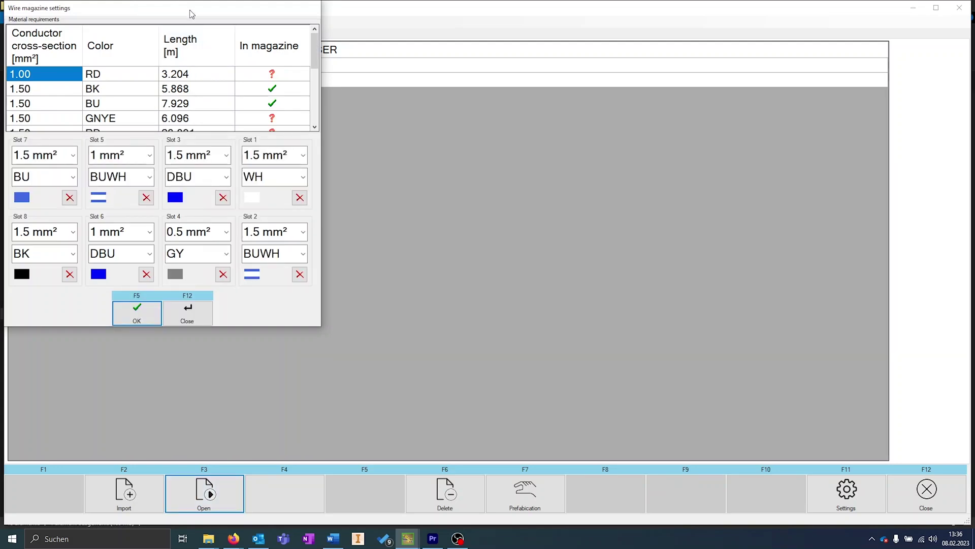
# Load 1.00 mm² red wire into magazine slots 1 and 4 and confirm
pyautogui.moveTo(193, 17); pyautogui.dragTo(300, 47)
pyautogui.scroll(-5, 341, 137)
pyautogui.scroll(3, 340, 130)
pyautogui.scroll(3, 365, 114)
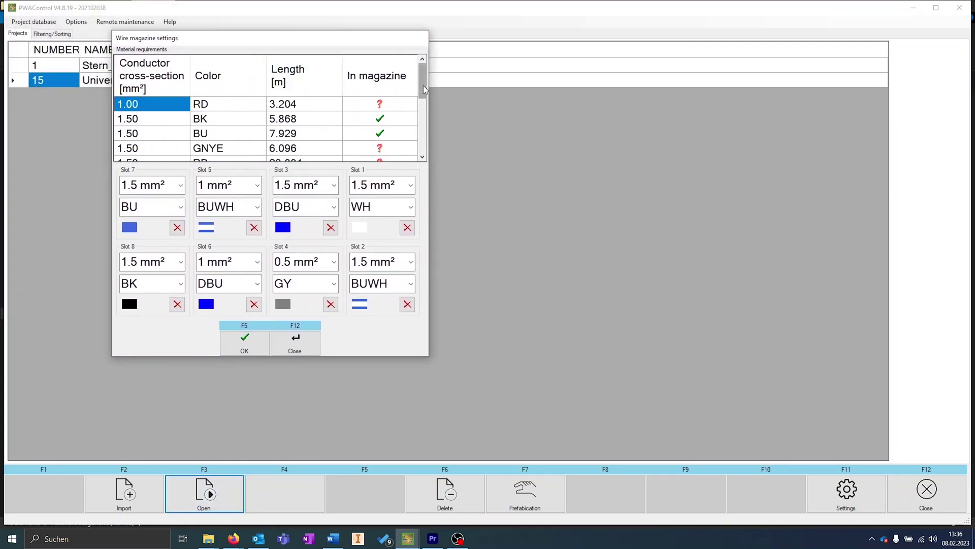
pyautogui.moveTo(424, 88)
pyautogui.mouseDown()
pyautogui.moveTo(423, 121)
pyautogui.moveTo(422, 93)
pyautogui.mouseUp()
pyautogui.moveTo(373, 215); pyautogui.dragTo(373, 207)
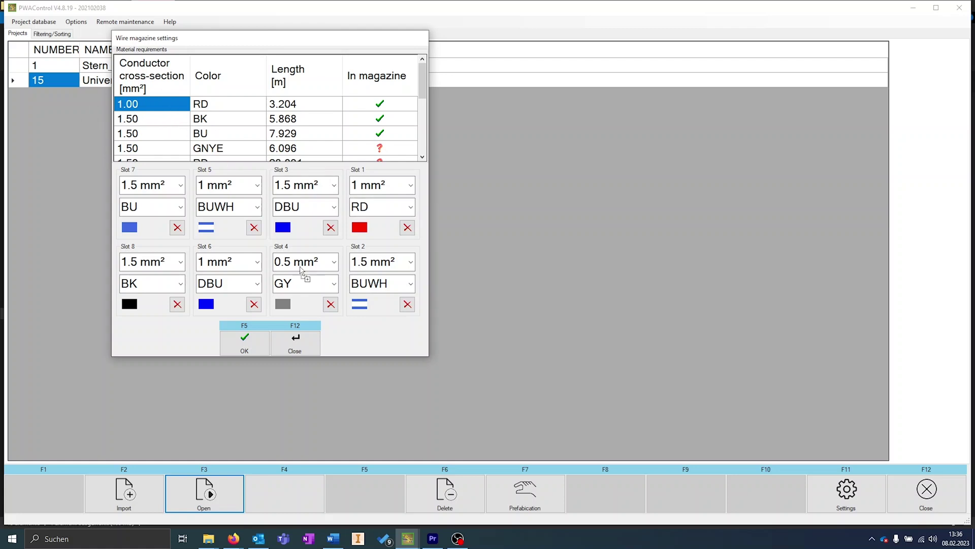
pyautogui.moveTo(136, 120); pyautogui.dragTo(305, 274)
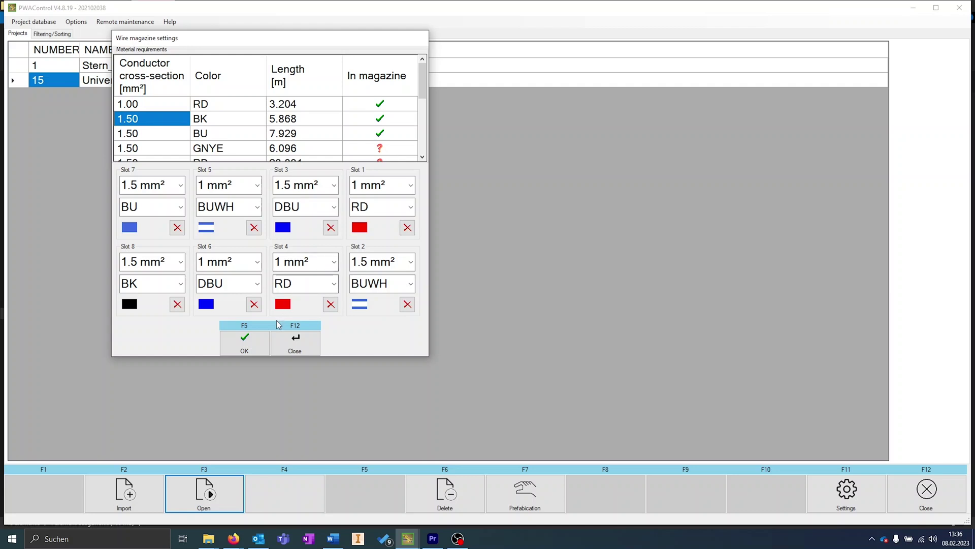
pyautogui.click(255, 346)
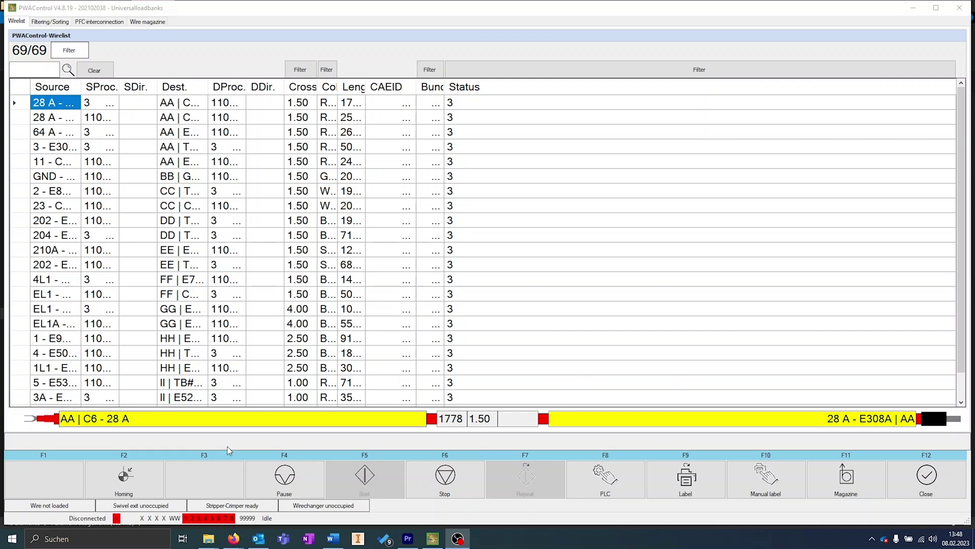
# Widen the Source column and auto-fit the Dest. column to show full wire names
pyautogui.moveTo(80, 86); pyautogui.dragTo(263, 86)
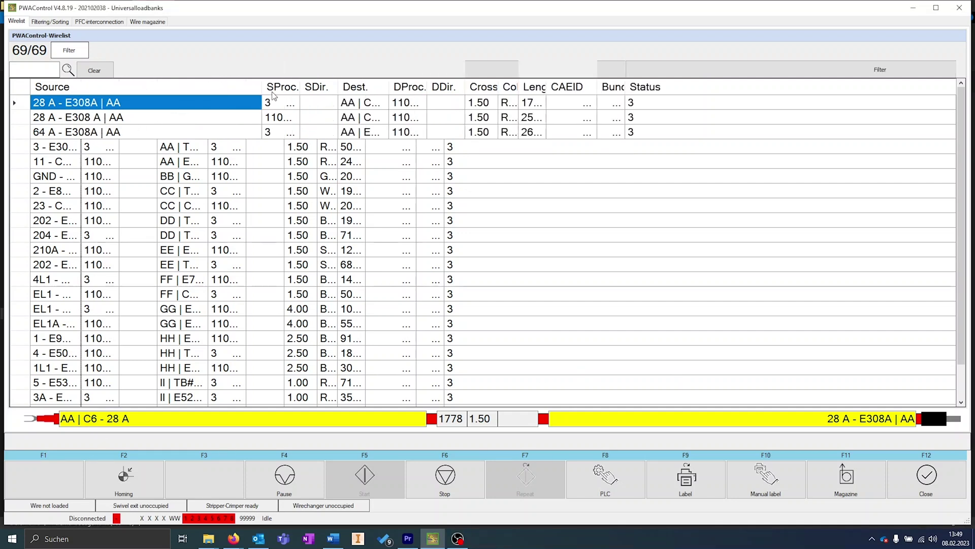
pyautogui.moveTo(385, 86); pyautogui.dragTo(457, 87)
pyautogui.doubleClick(390, 90)
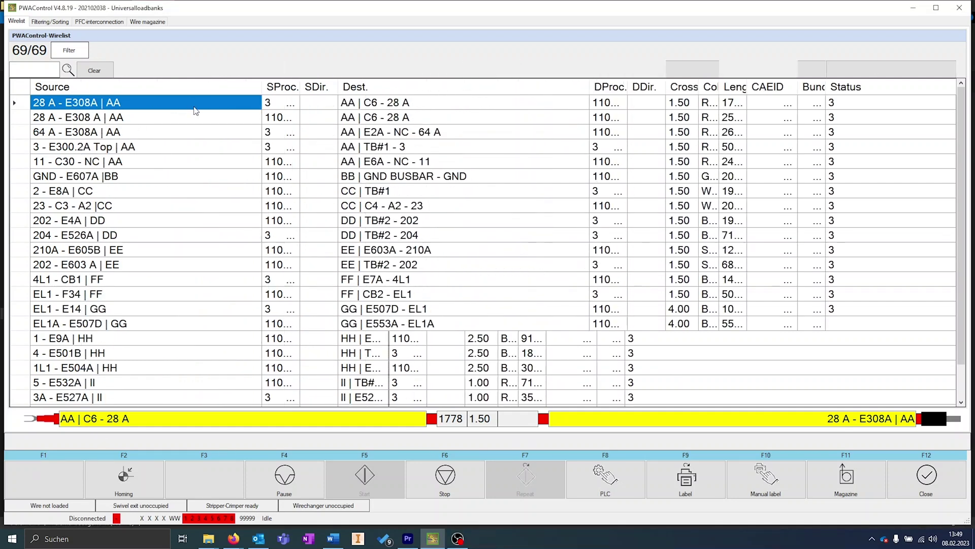
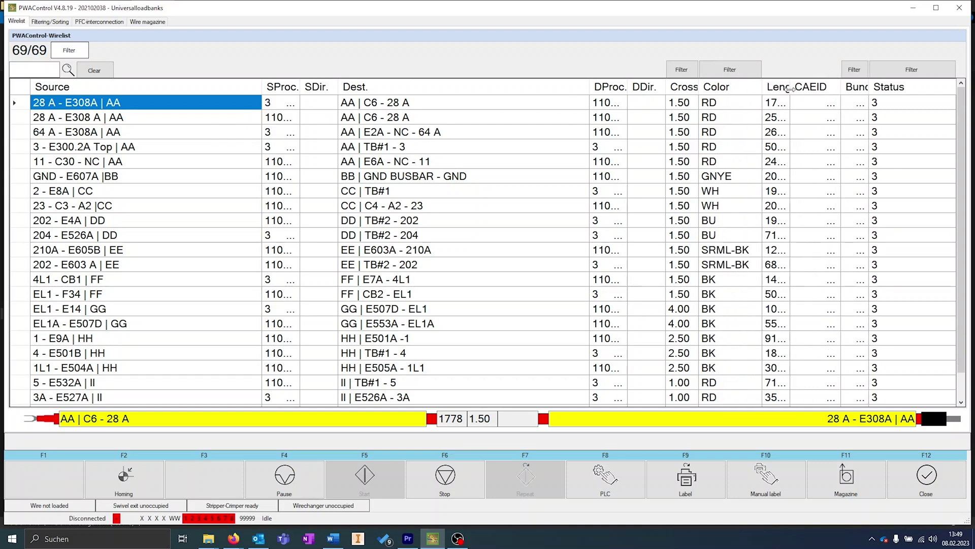
# Autofit the wire list's Length column so full cable lengths are visible
pyautogui.doubleClick(792, 86)
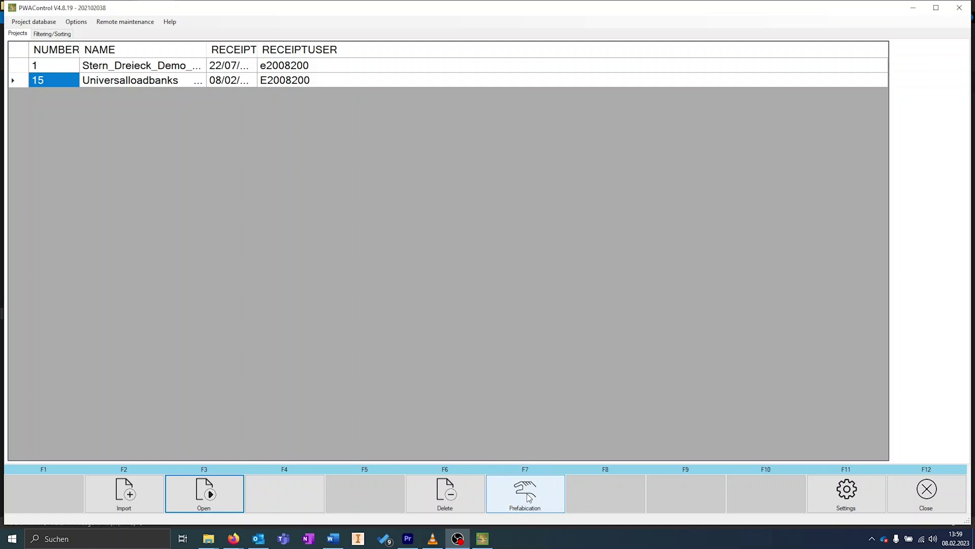
# Start prefabrication for Universalloadbanks with a quantity of 30 cables
pyautogui.click(525, 494)
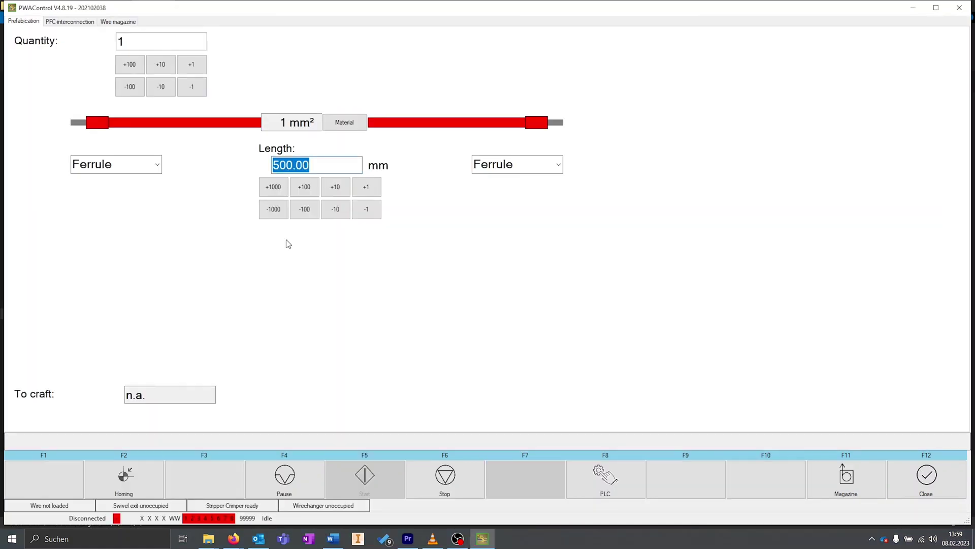
pyautogui.click(160, 42)
pyautogui.click(312, 60)
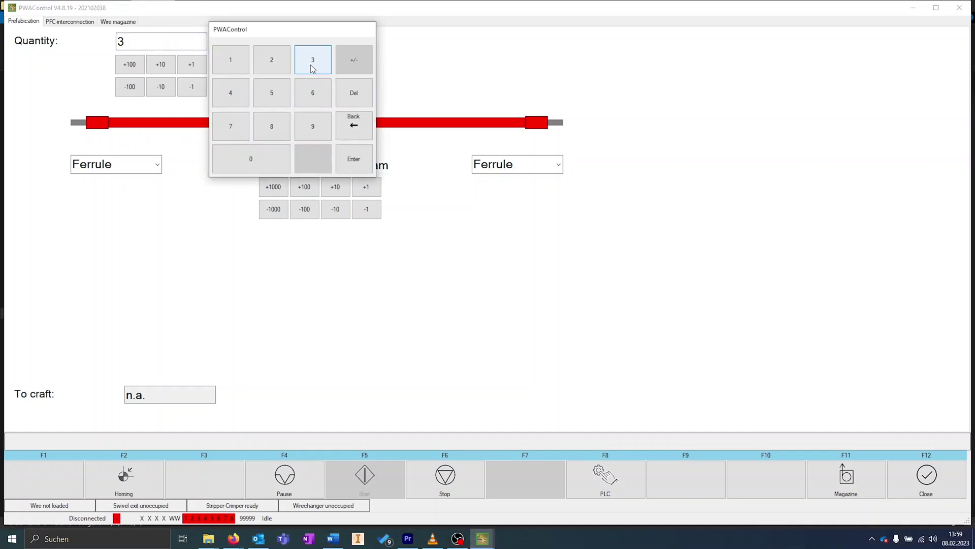
pyautogui.click(250, 158)
# Keep ferrule as the treatment for both the left and right wire ends
pyautogui.click(352, 159)
pyautogui.click(157, 166)
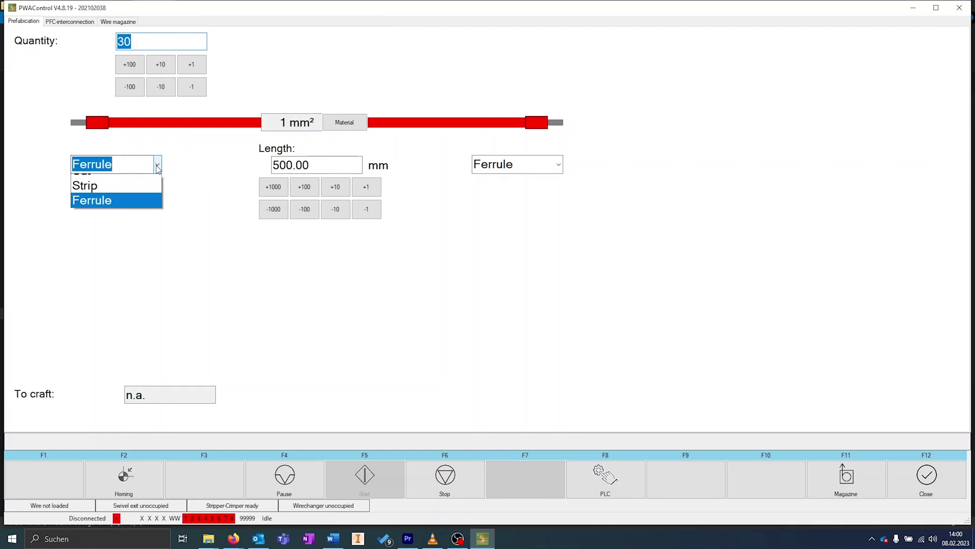
pyautogui.click(114, 210)
pyautogui.click(537, 164)
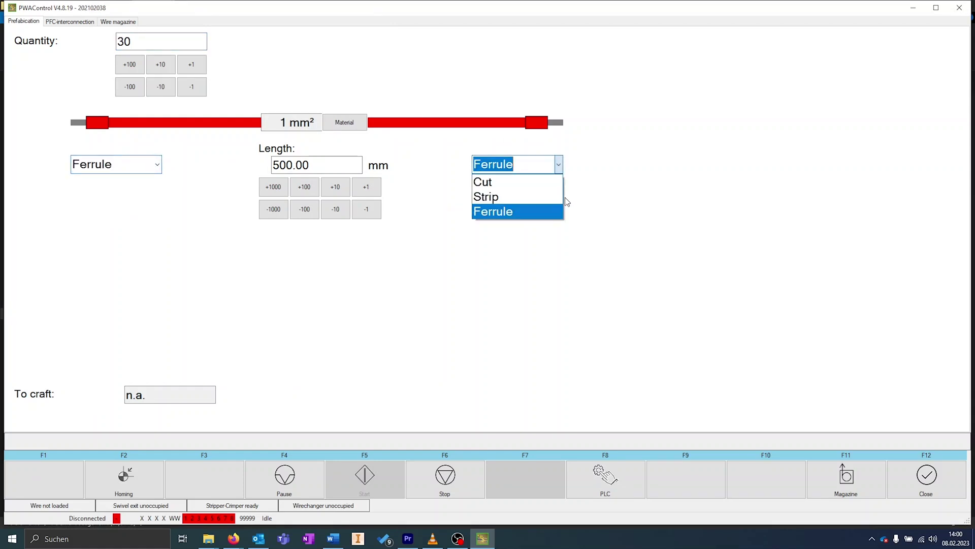
# Choose the 1.5 mm² blue wire as the cable material
pyautogui.click(495, 210)
pyautogui.click(345, 122)
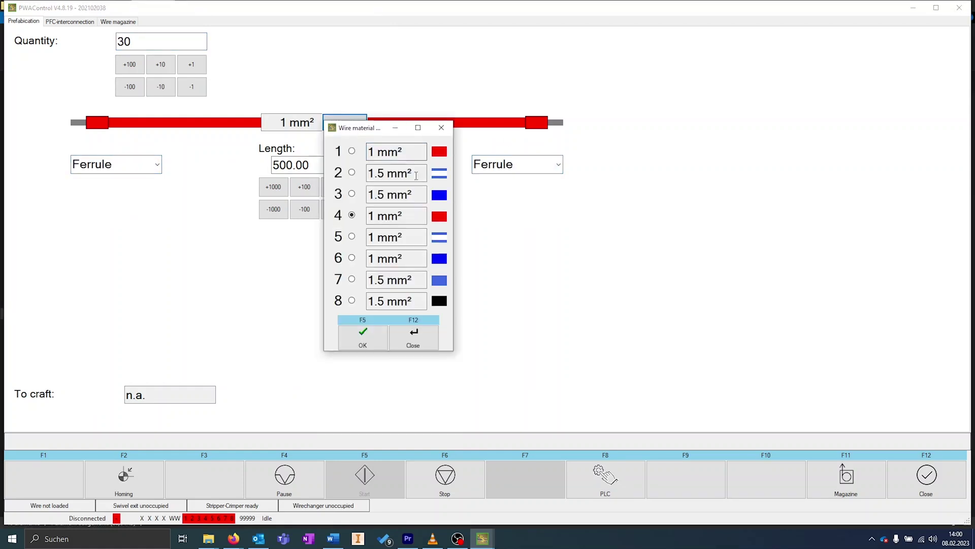
pyautogui.click(351, 194)
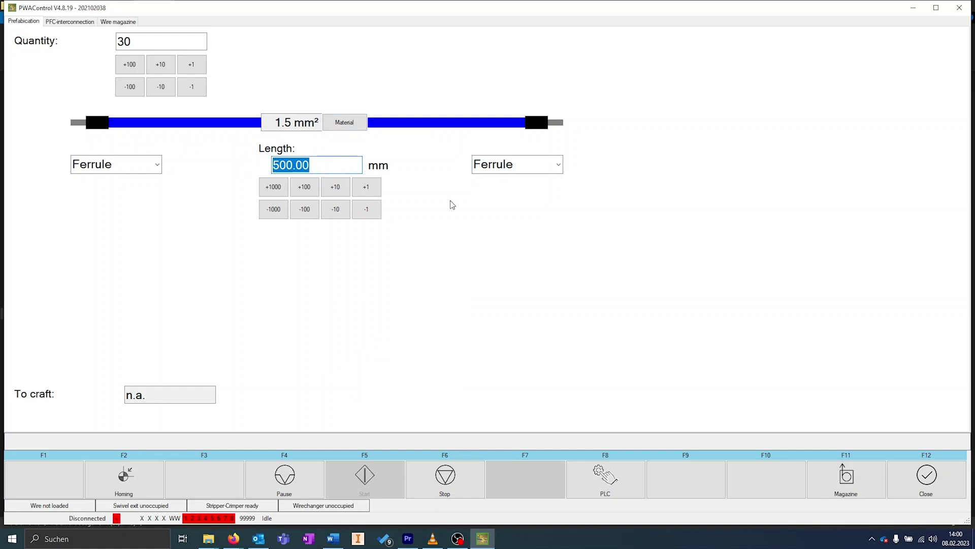